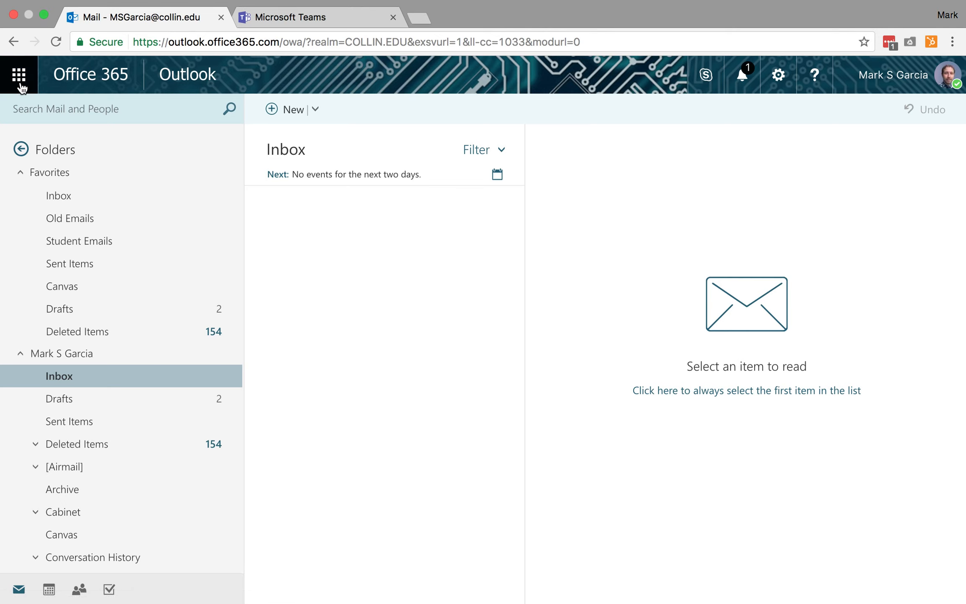
Launch Microsoft Teams from the Office 365 apps, and keep only the already loaded Teams tab open in the browser
click(20, 85)
scroll(197, 377, down, 1)
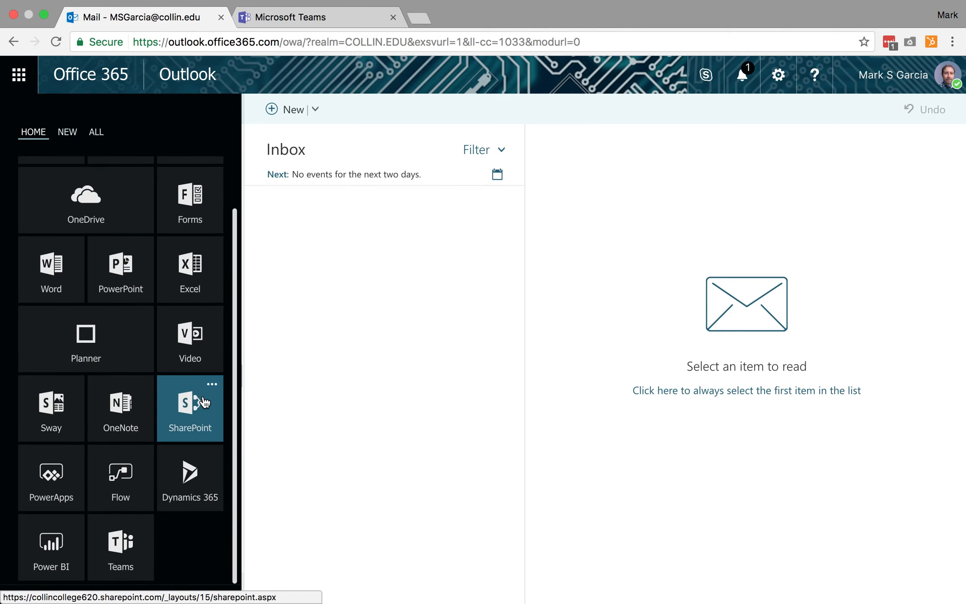
click(117, 547)
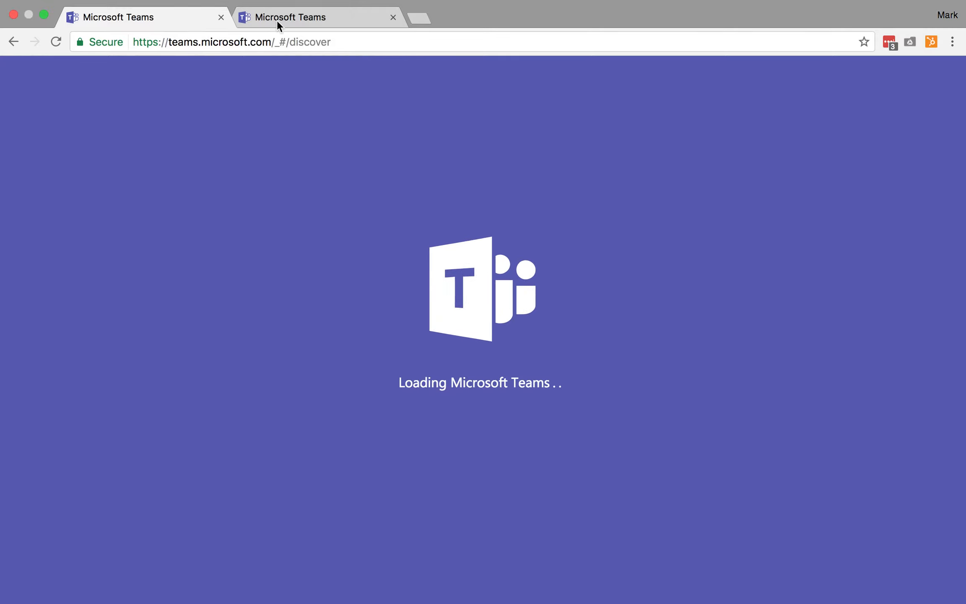
click(282, 17)
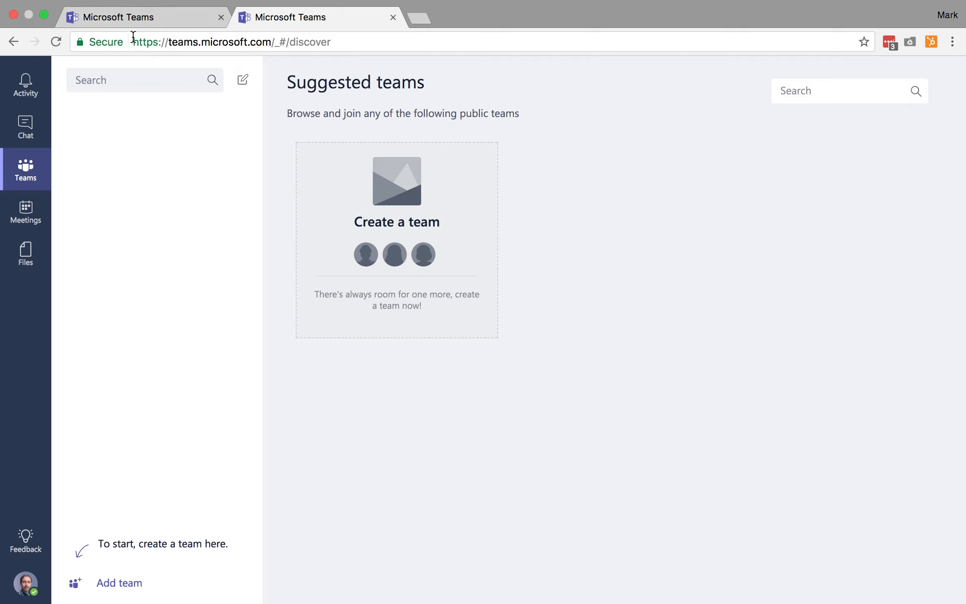
click(188, 17)
click(219, 17)
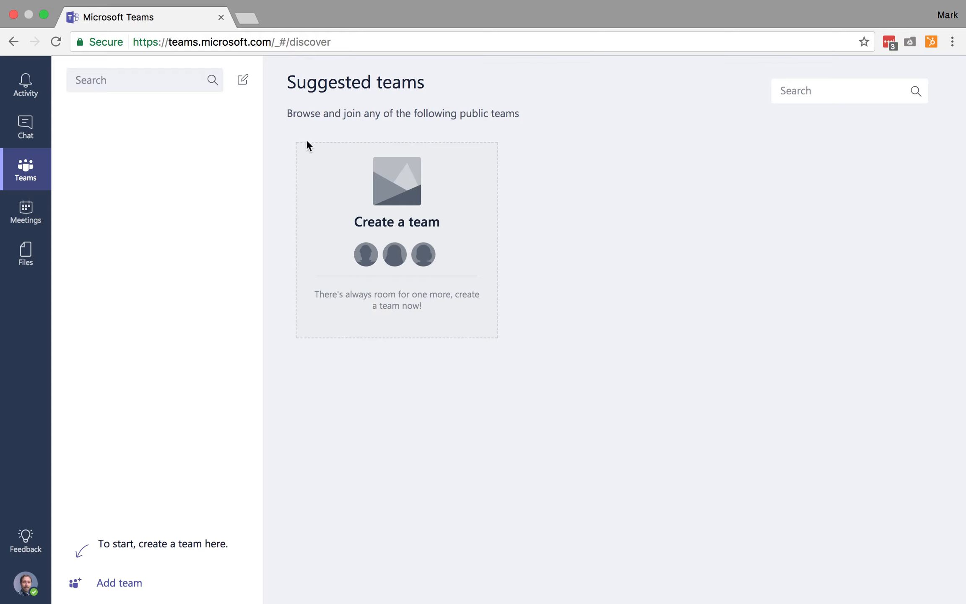
Create a private team named "Example Team" with the description "This is an example team."
mouse_move(328, 209)
mouse_move(326, 181)
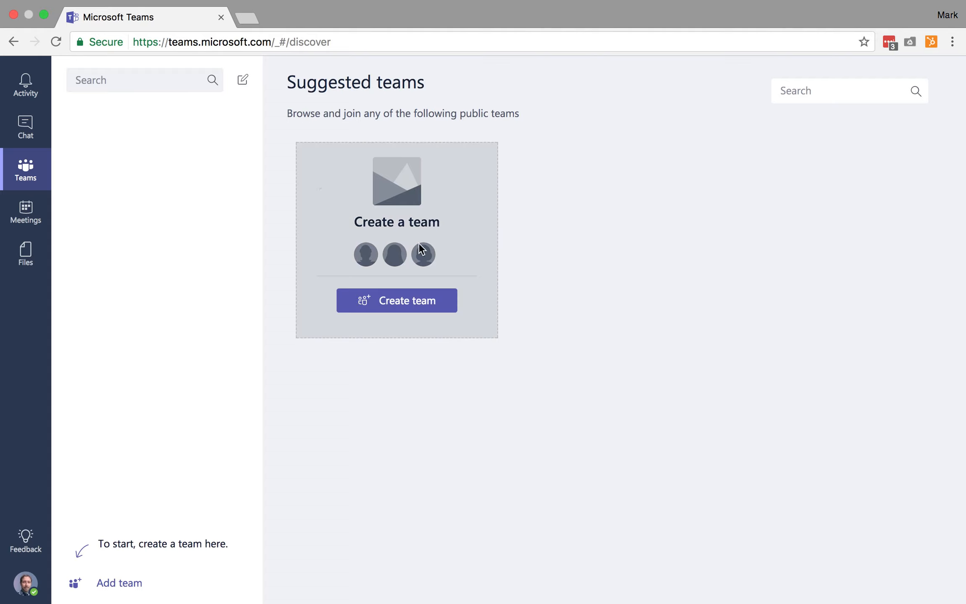
click(412, 306)
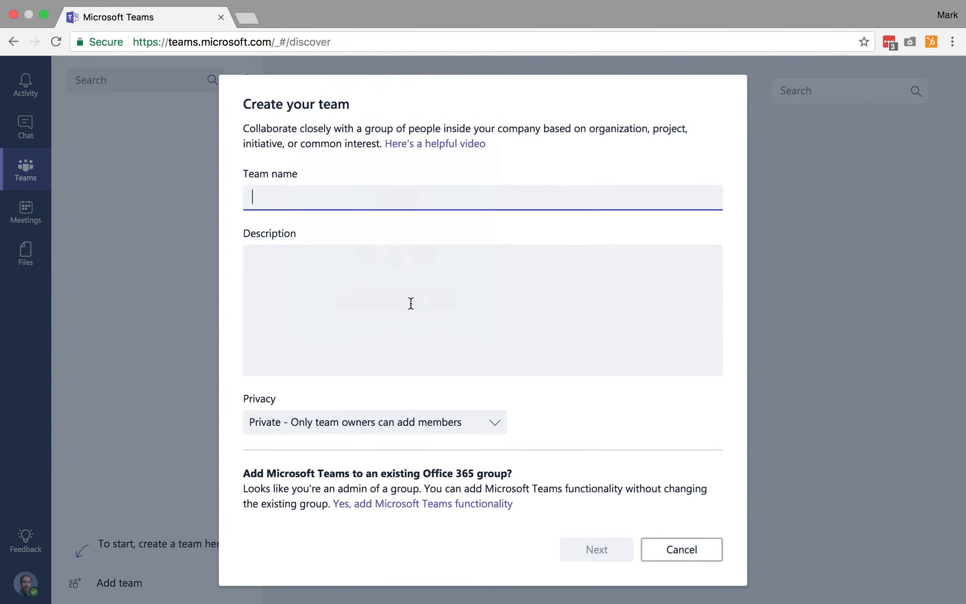
text(Example Team)
click(343, 257)
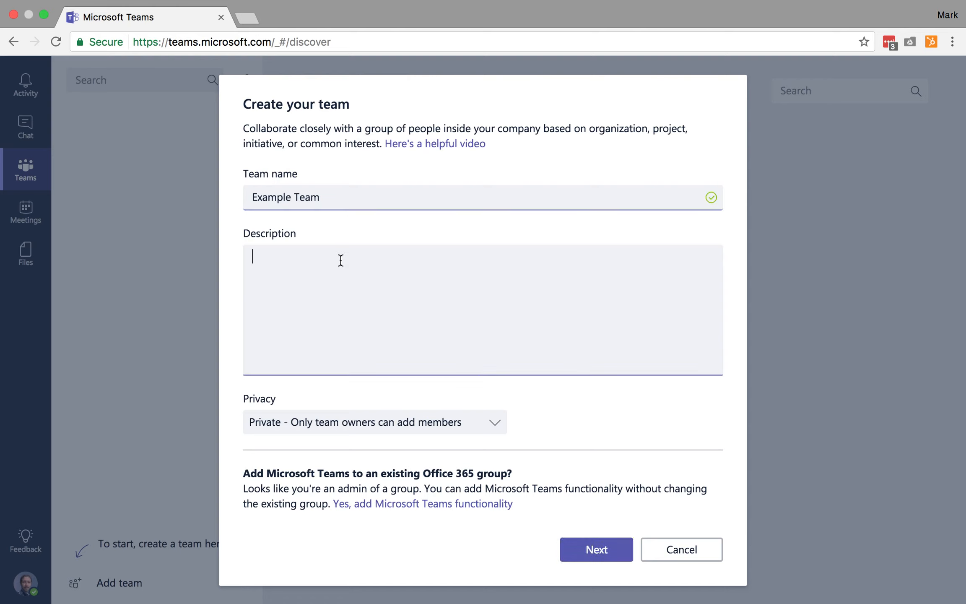
text(This is)
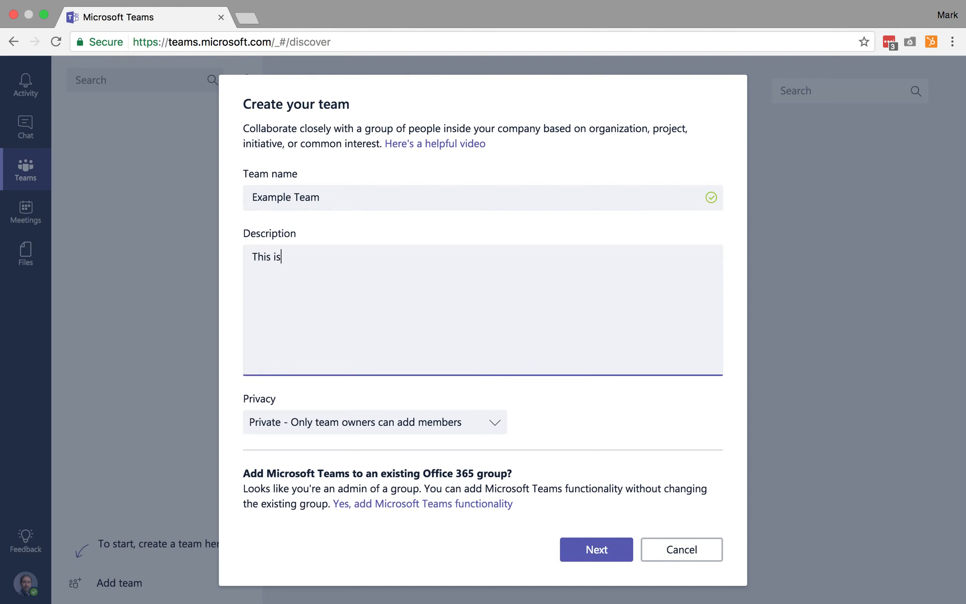
text( an example team.)
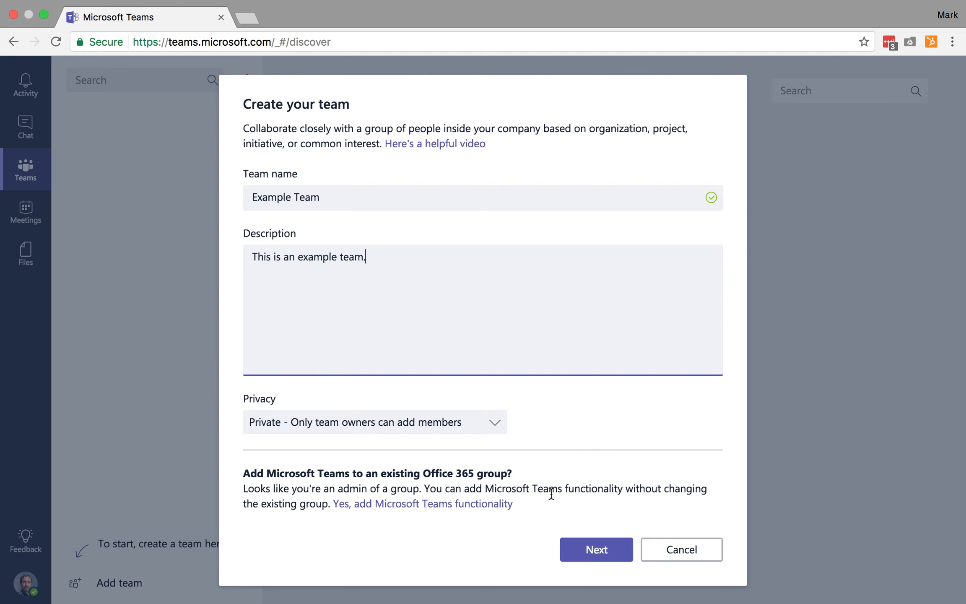
click(502, 422)
click(502, 422)
click(592, 553)
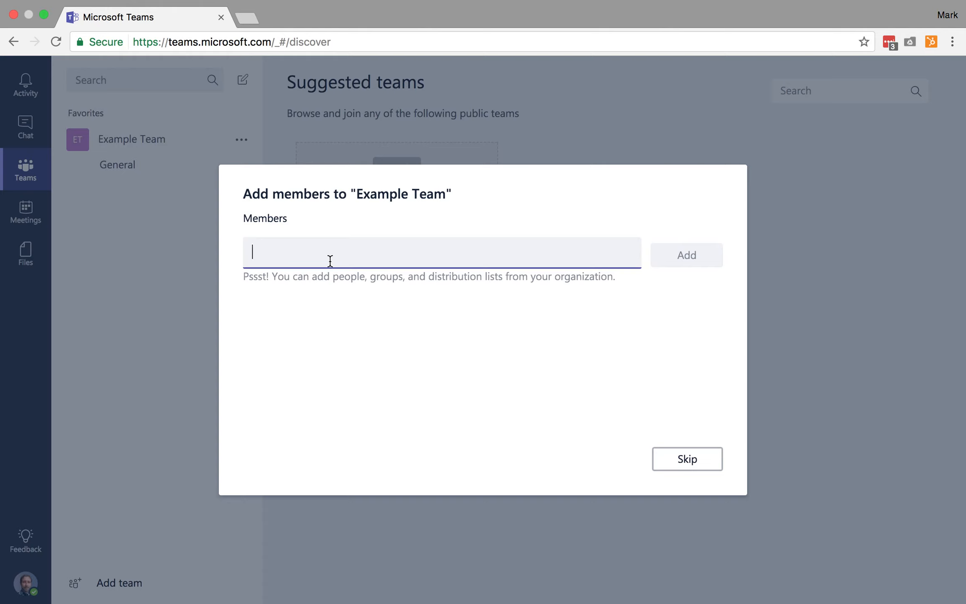
Add canvasfaqs as a member of Example Team and finish adding members
text(canva)
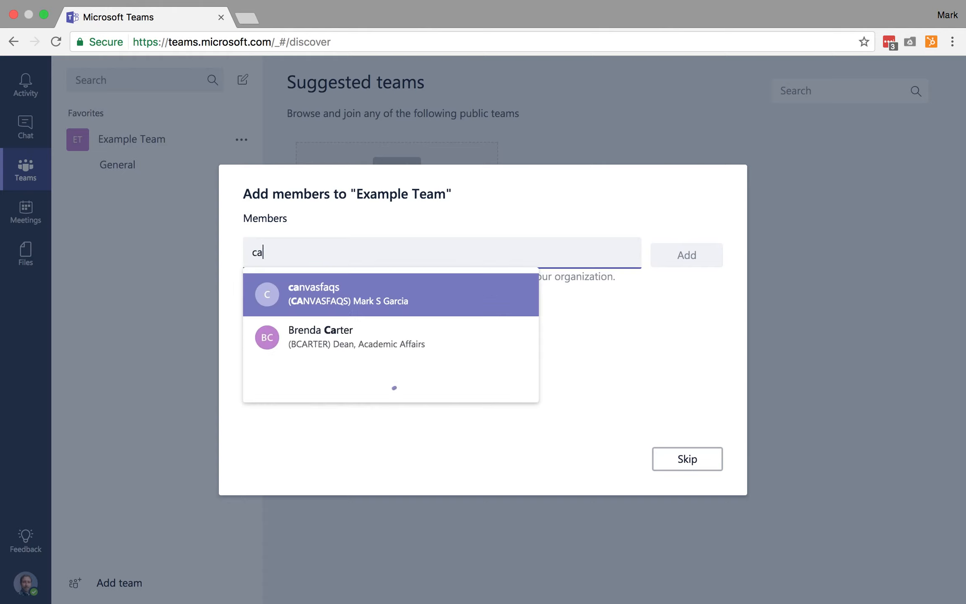
click(372, 304)
click(679, 254)
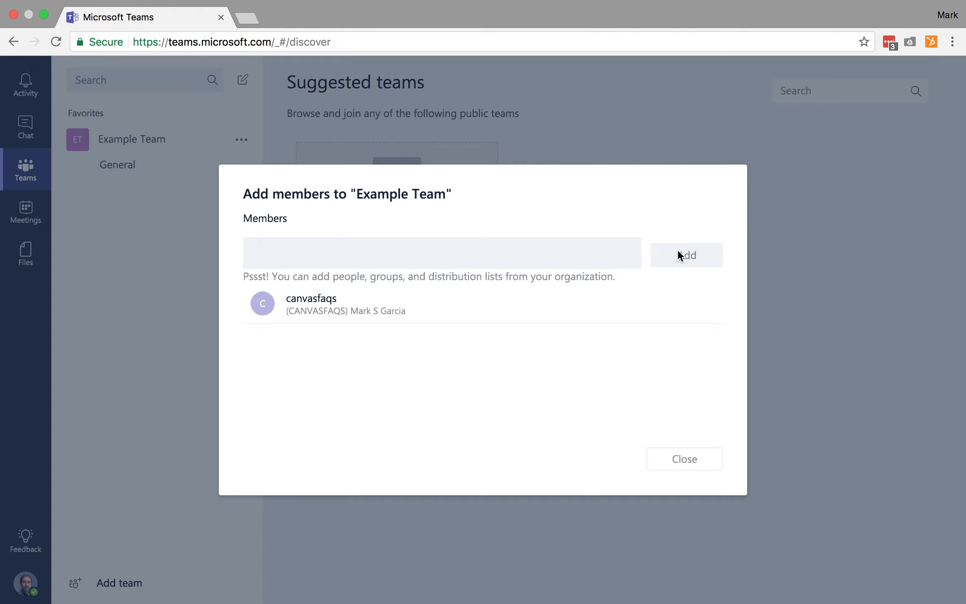
click(684, 460)
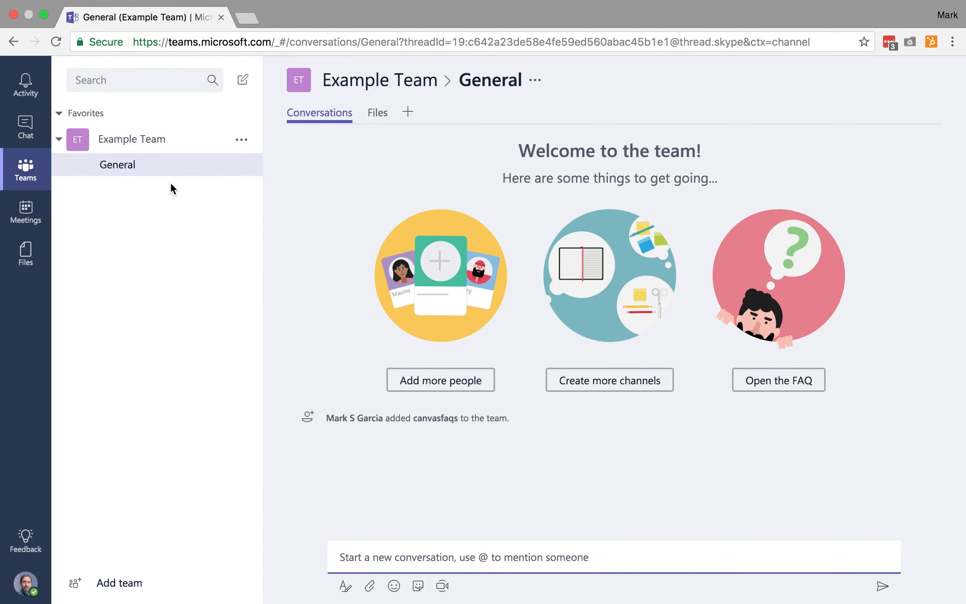
View Example Team's member list and the role options for canvasfaqs, and return to the General channel
click(242, 140)
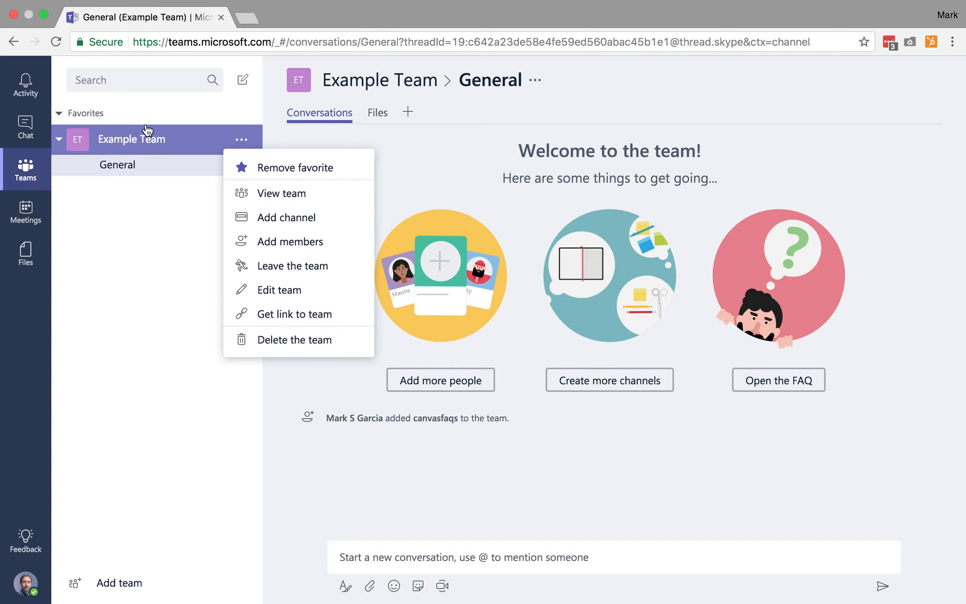
click(260, 193)
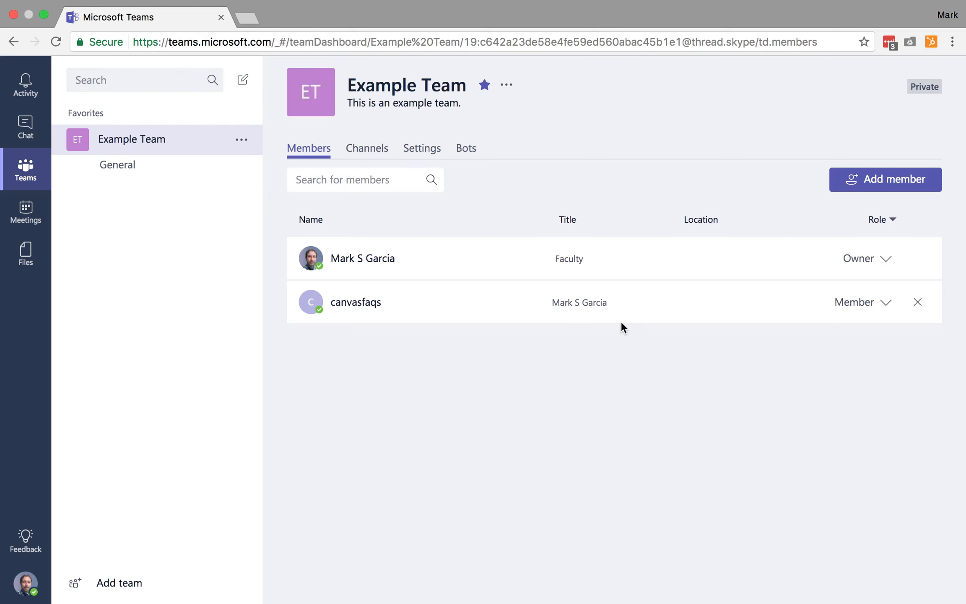
click(887, 305)
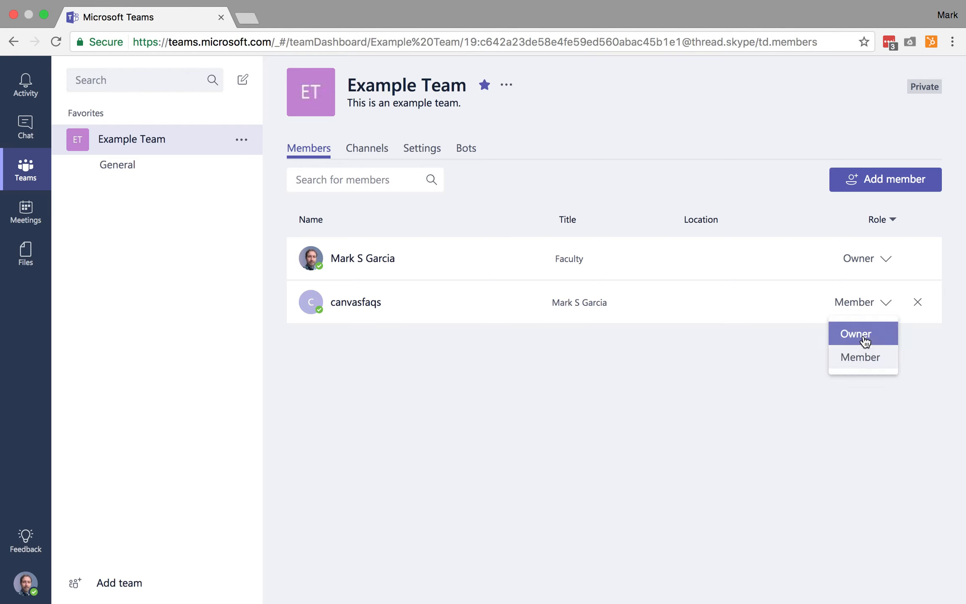
click(888, 302)
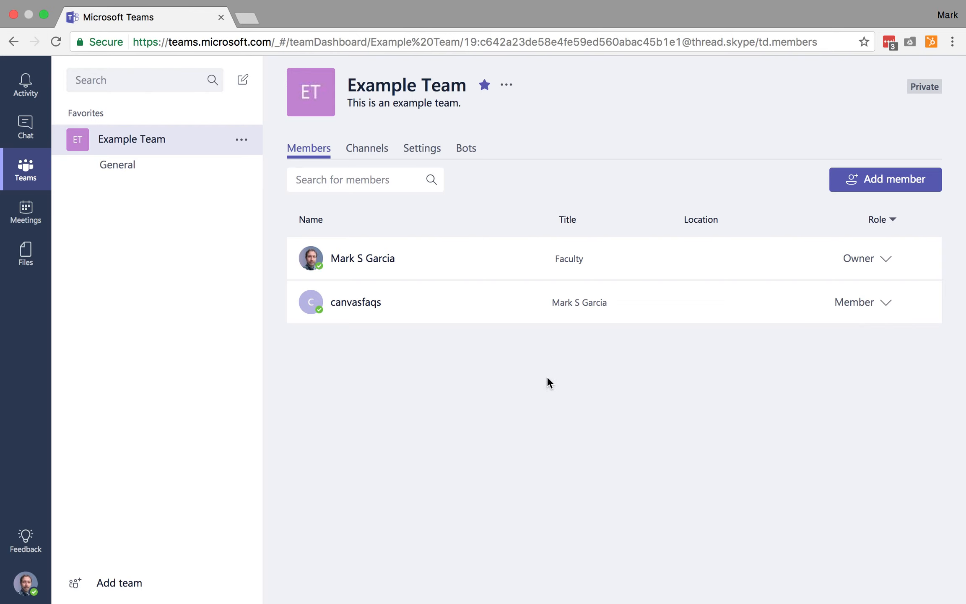
click(119, 165)
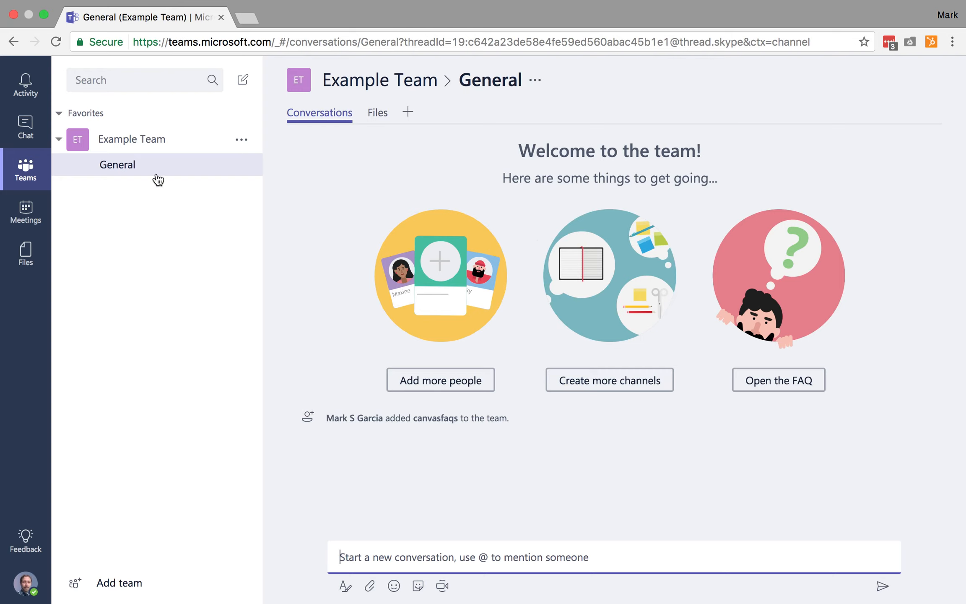
click(244, 143)
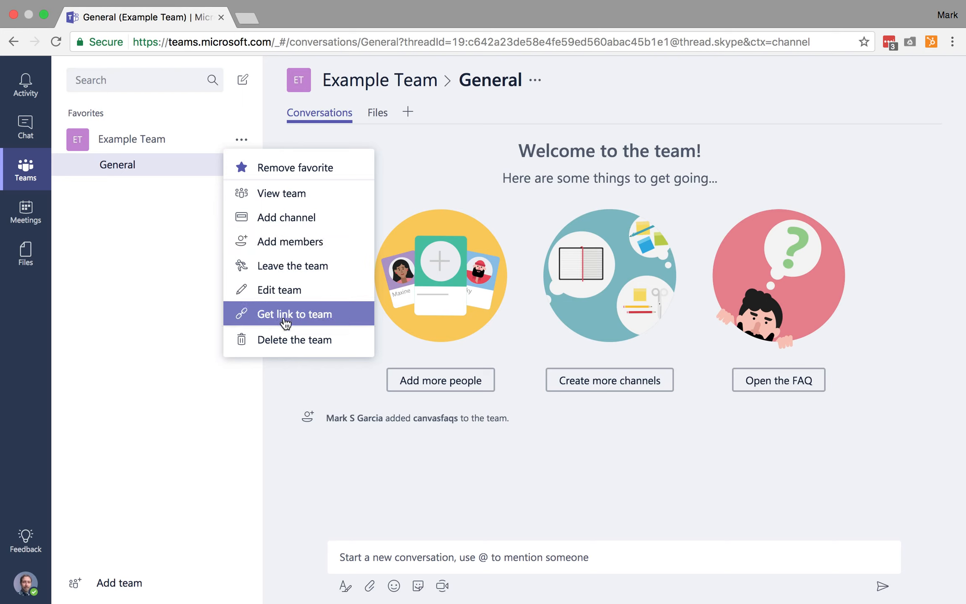
click(286, 343)
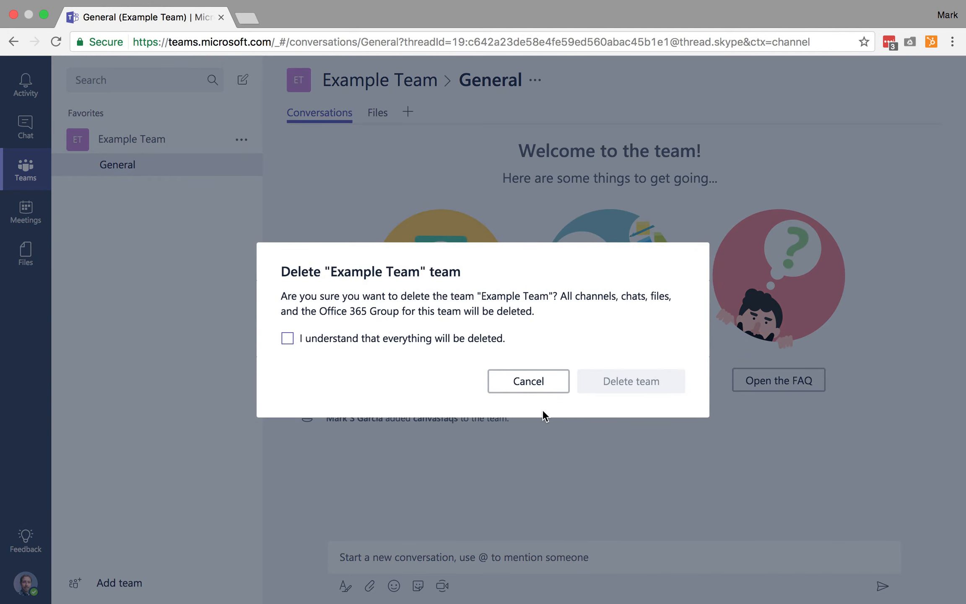
click(523, 379)
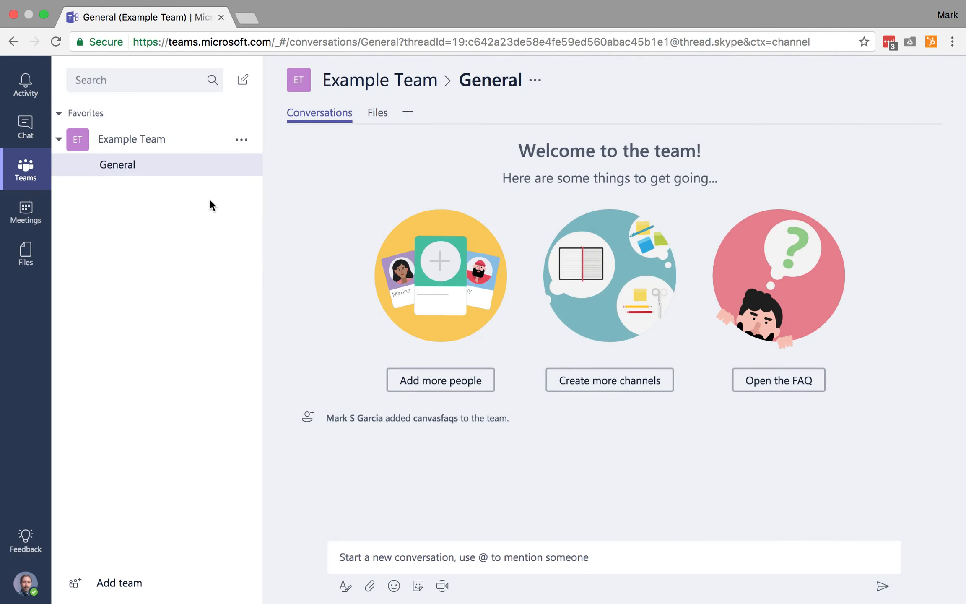
Add a channel named "All College Day" to Example Team, without a description
click(242, 141)
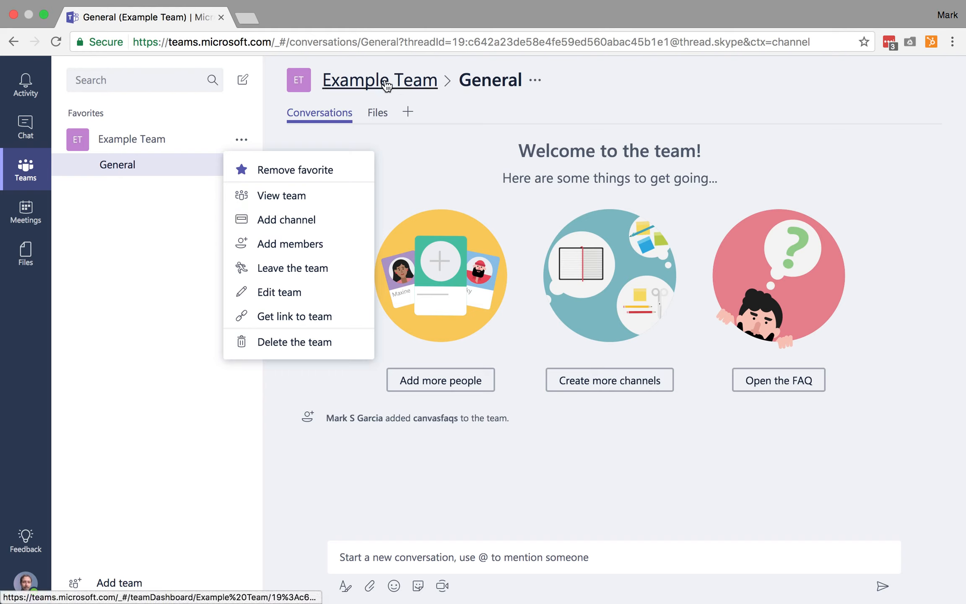
click(290, 221)
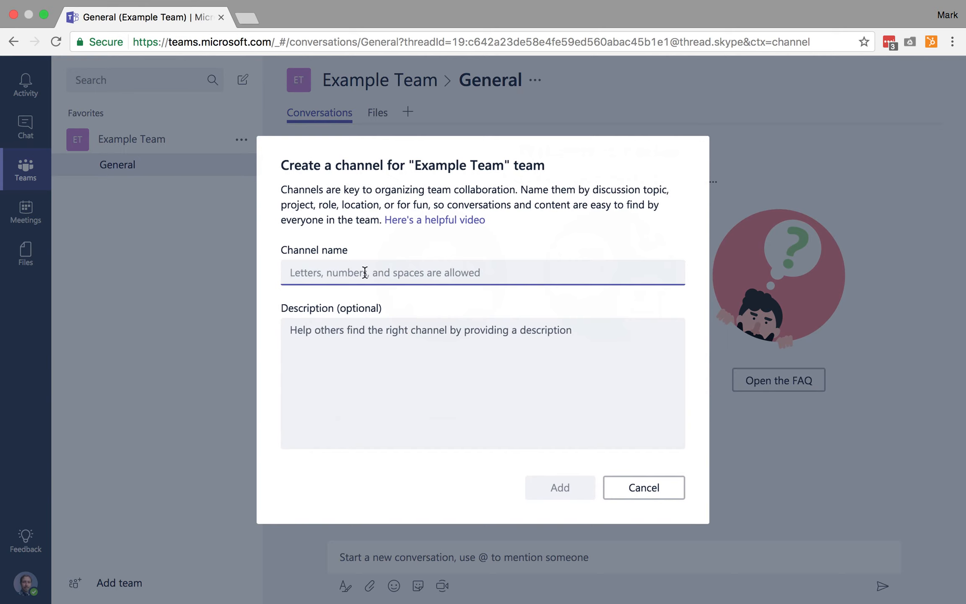
text(All College )
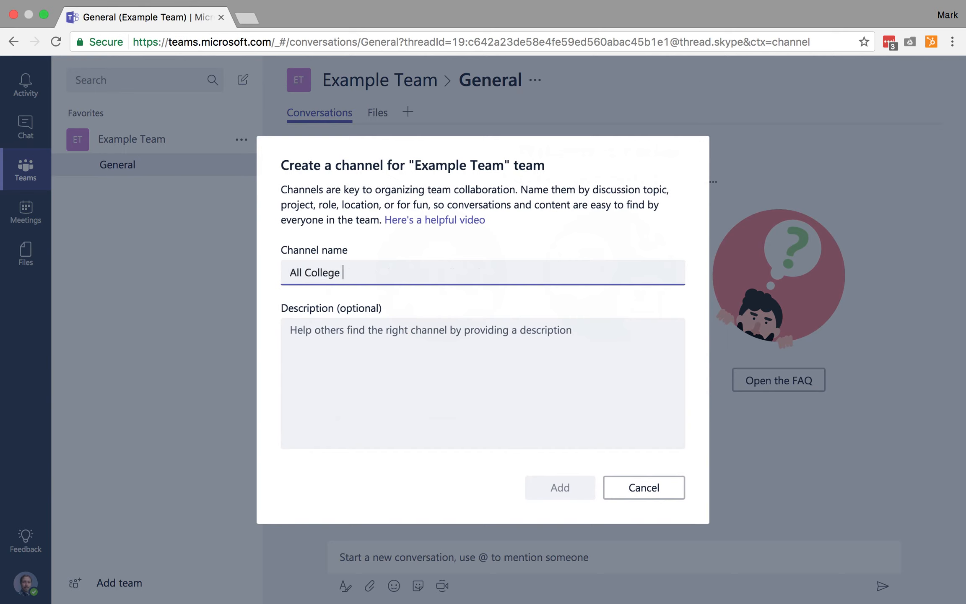
text(Day)
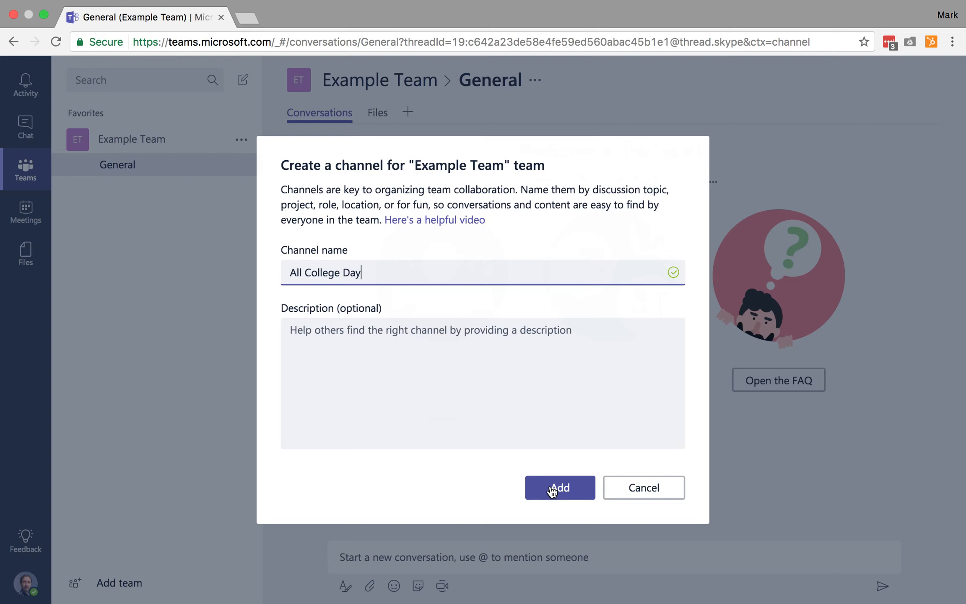
click(552, 489)
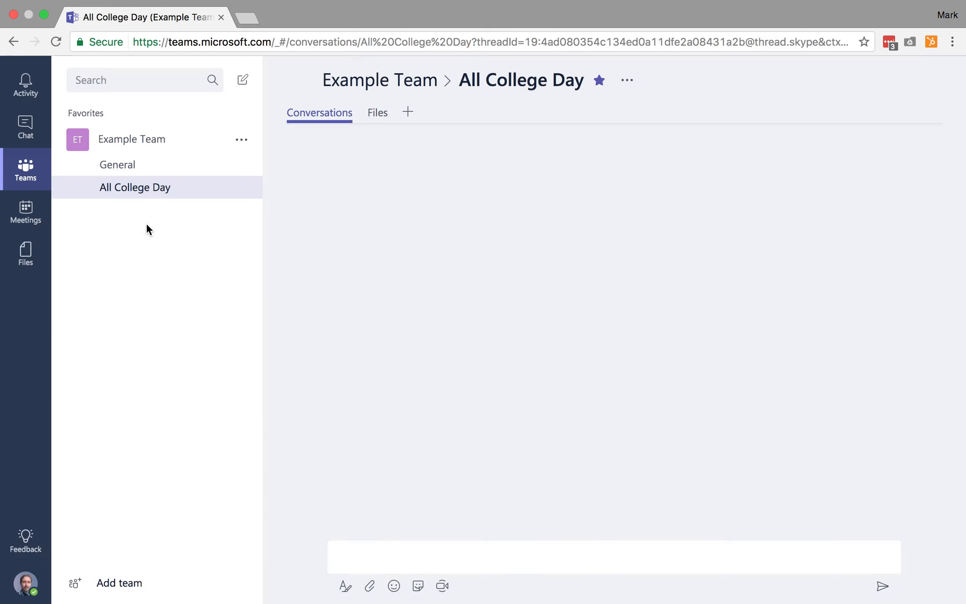
Add a channel named "SmartBar" to Example Team, without a description
click(242, 142)
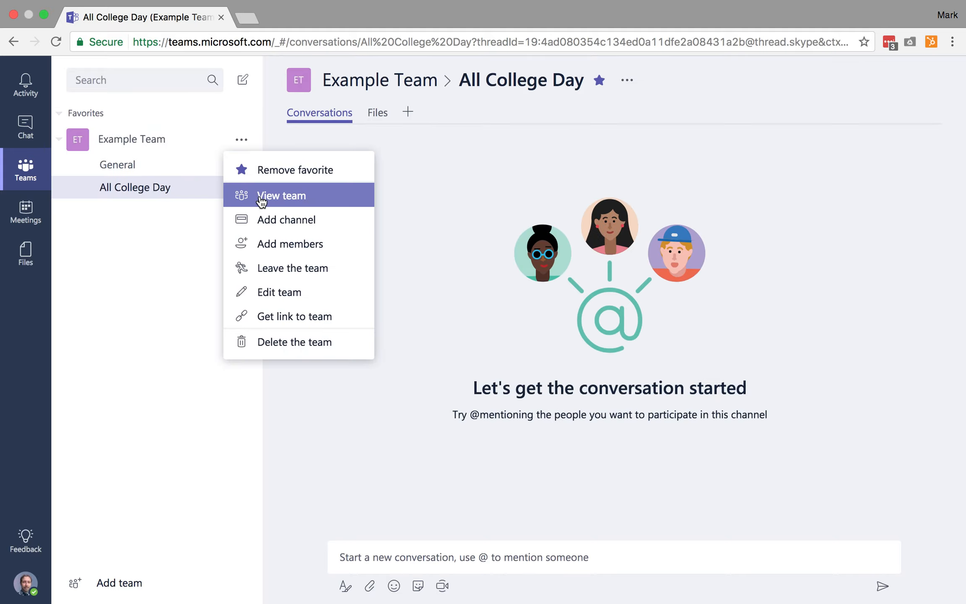
click(267, 223)
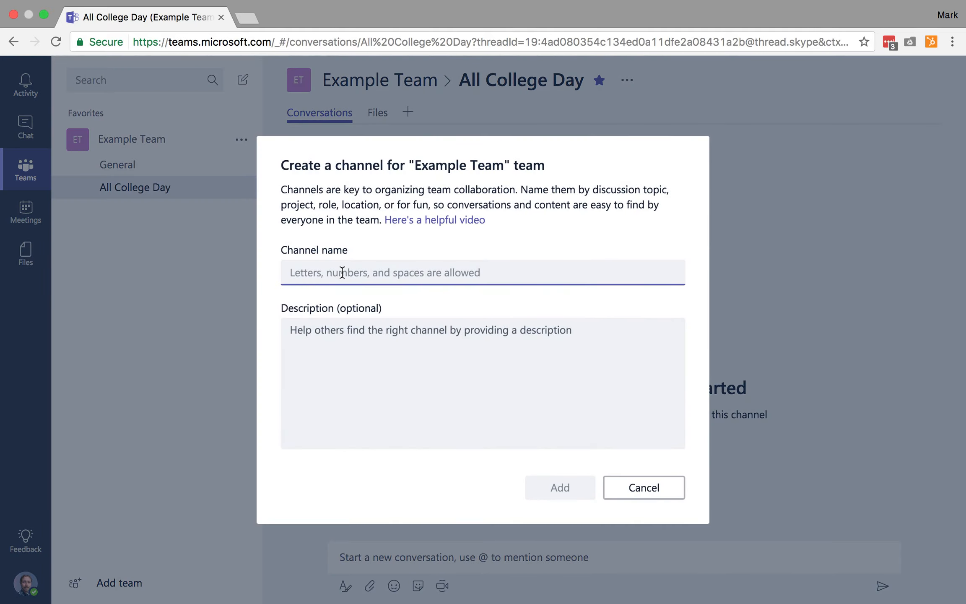
text(SmartBar)
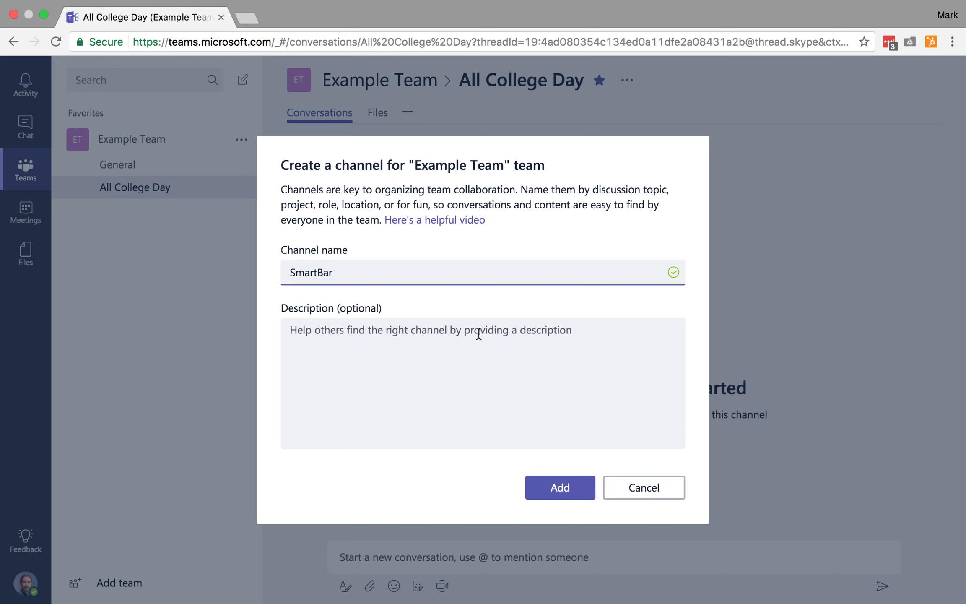
click(553, 488)
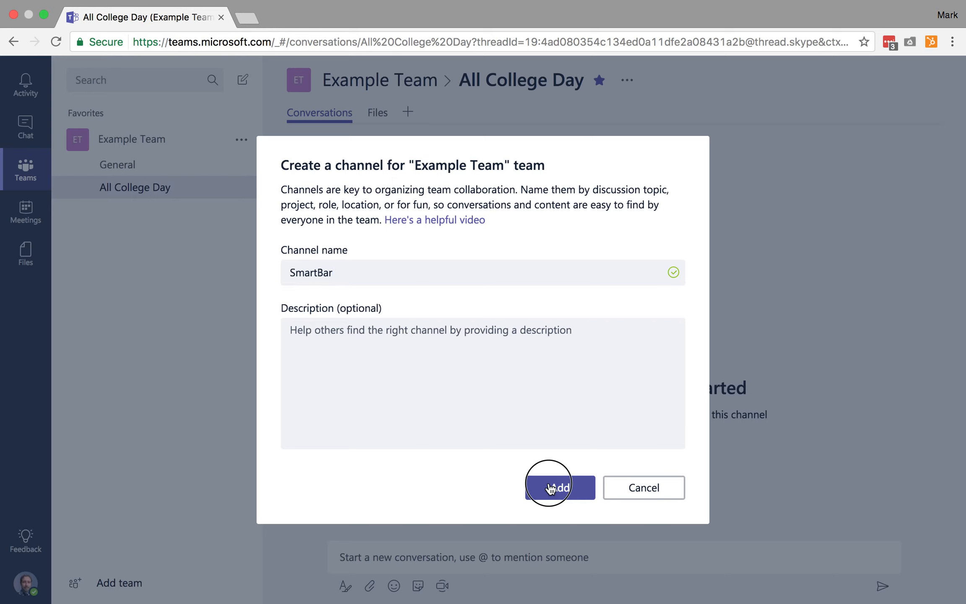